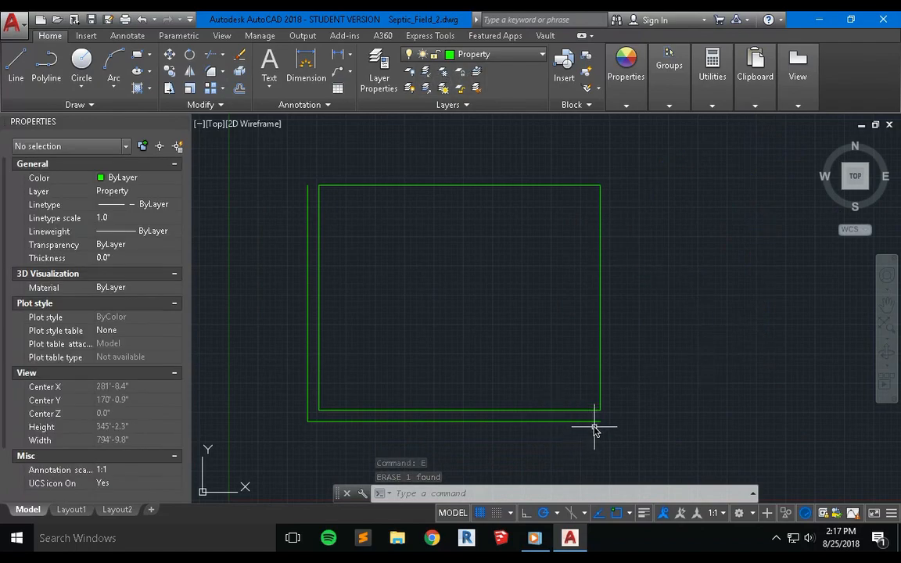
Draw the road centreline polyline starting 10' below the lower road edge's east end, running 270' west and 220' north
text(PL)
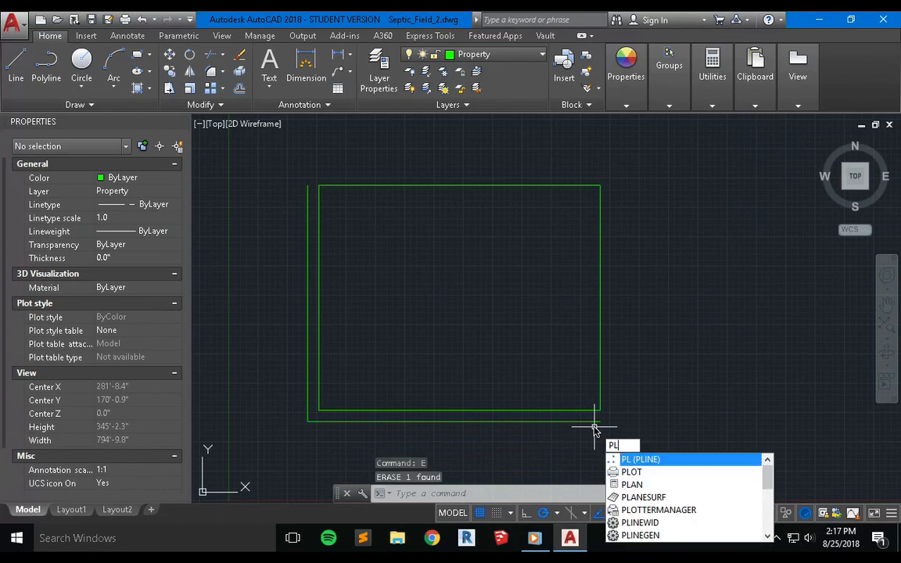
click(646, 462)
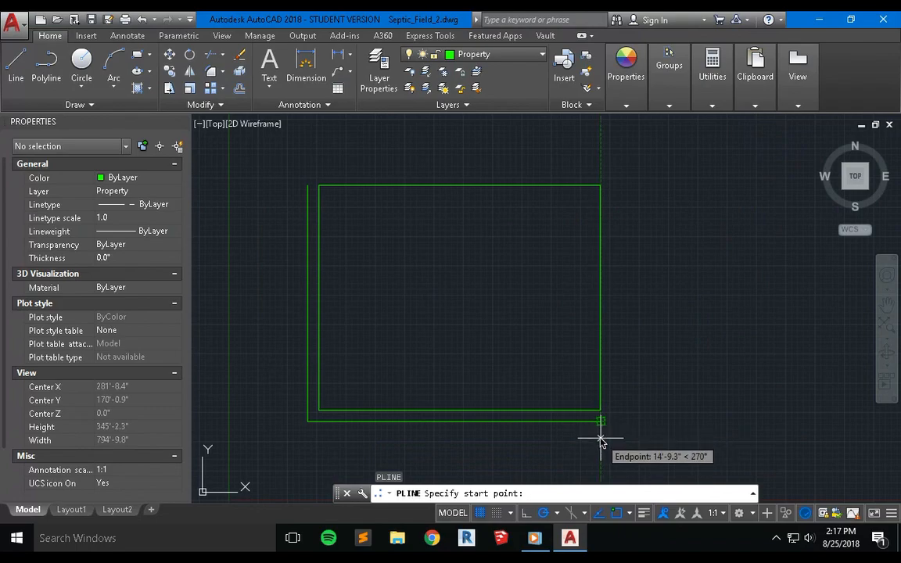
text(10)
key(Return)
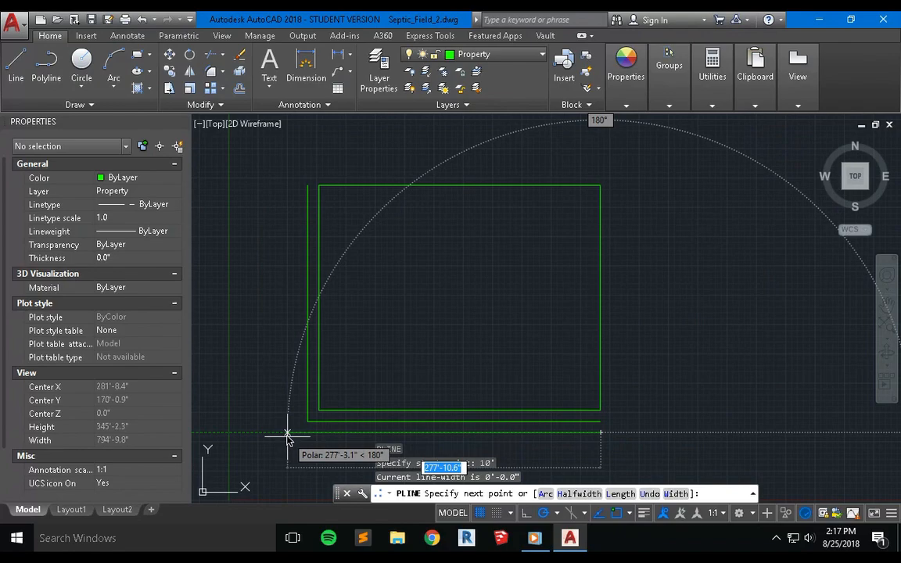
text(2)
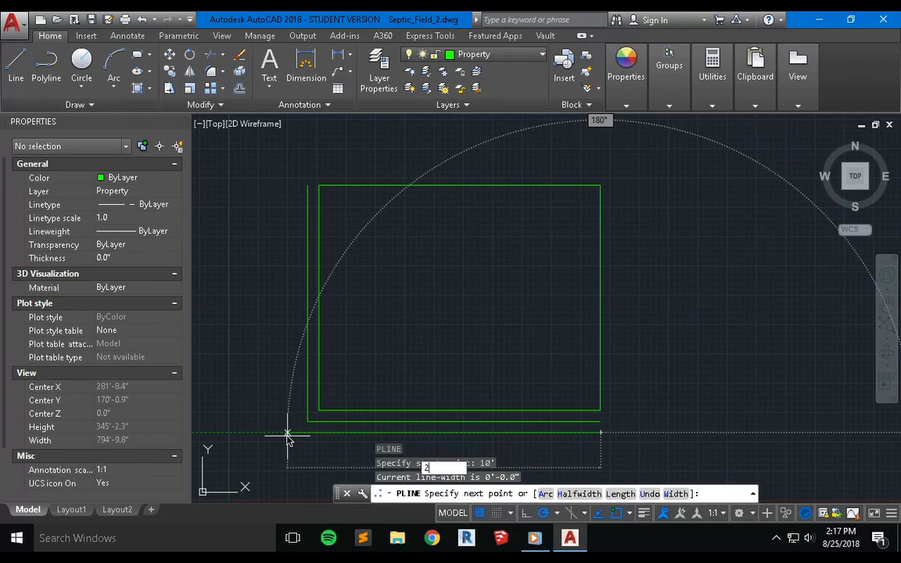
text(70)
key(Return)
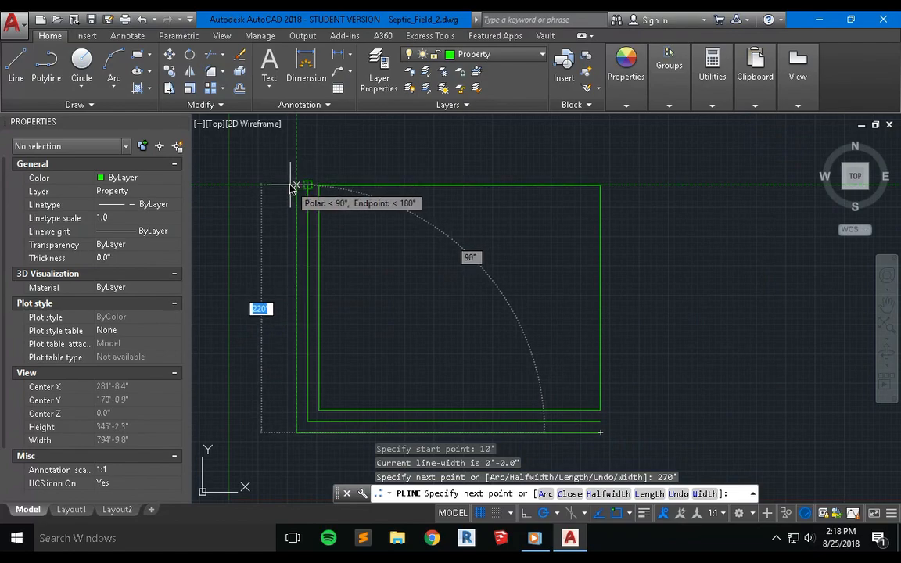
text(220)
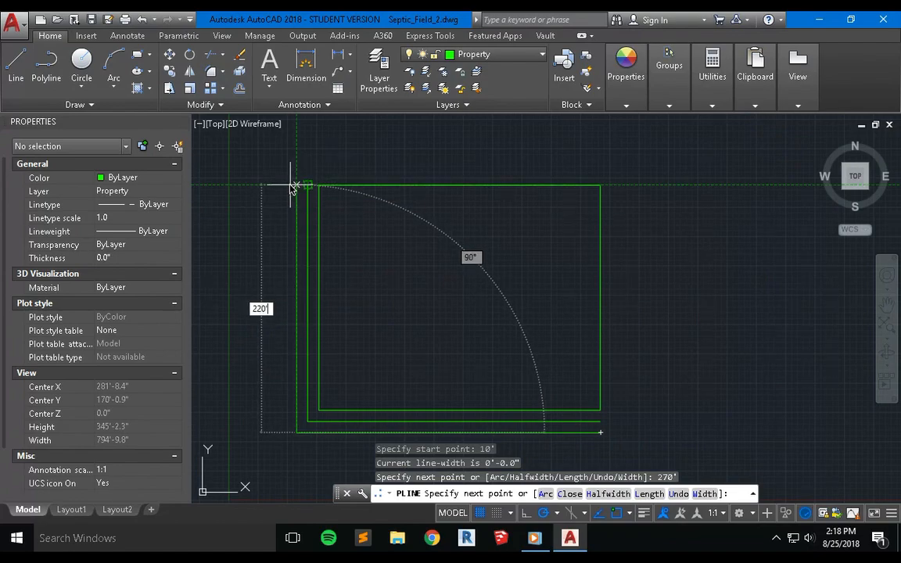
key(Return)
key(Escape)
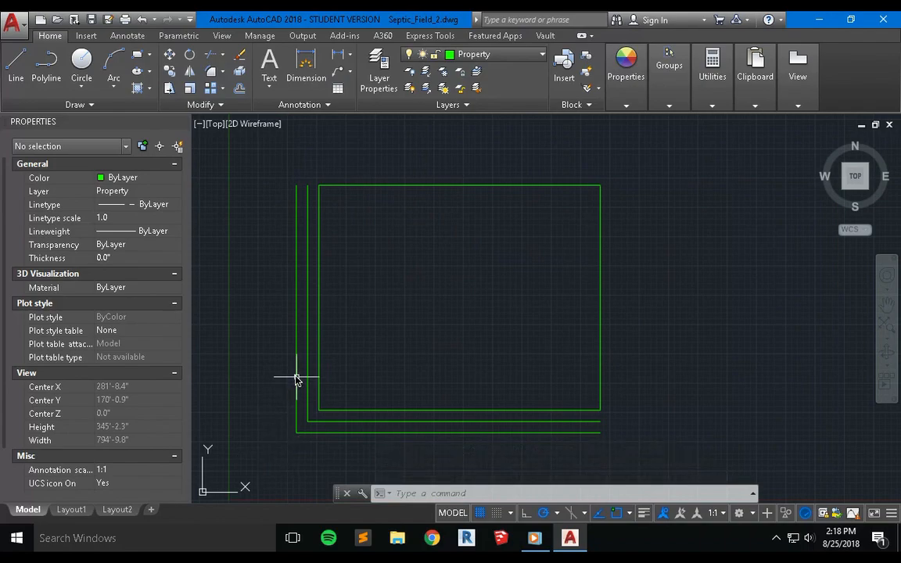
key(Return)
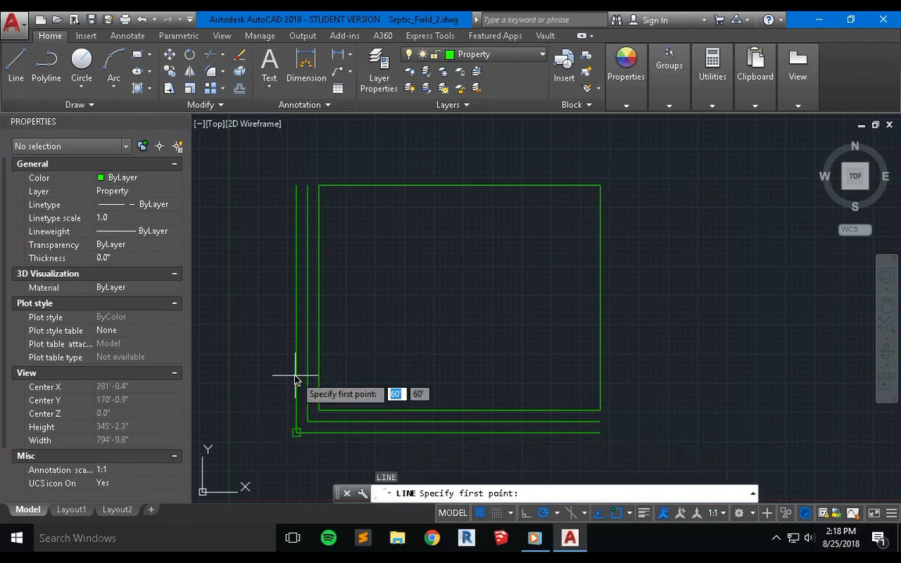
key(Escape)
key(Escape)
Draw the outer road-edge polyline from 10' west of the centreline's north end, down level with the upper road edge, and 40' west
text(pl)
key(Return)
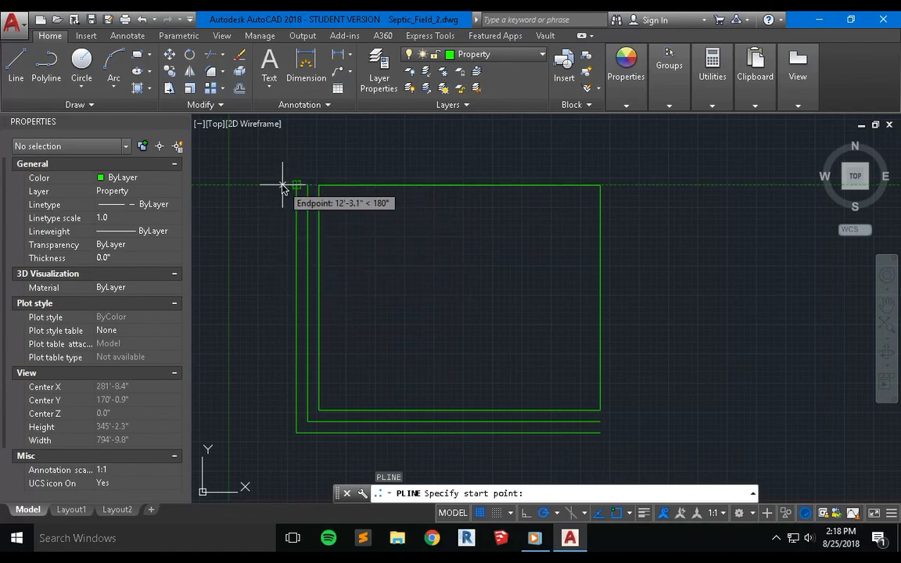
text(10')
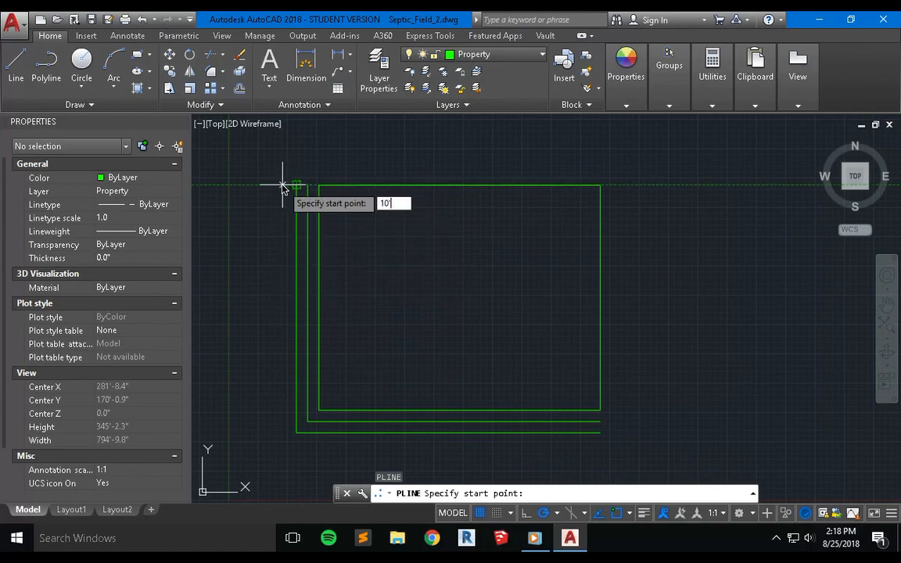
key(Return)
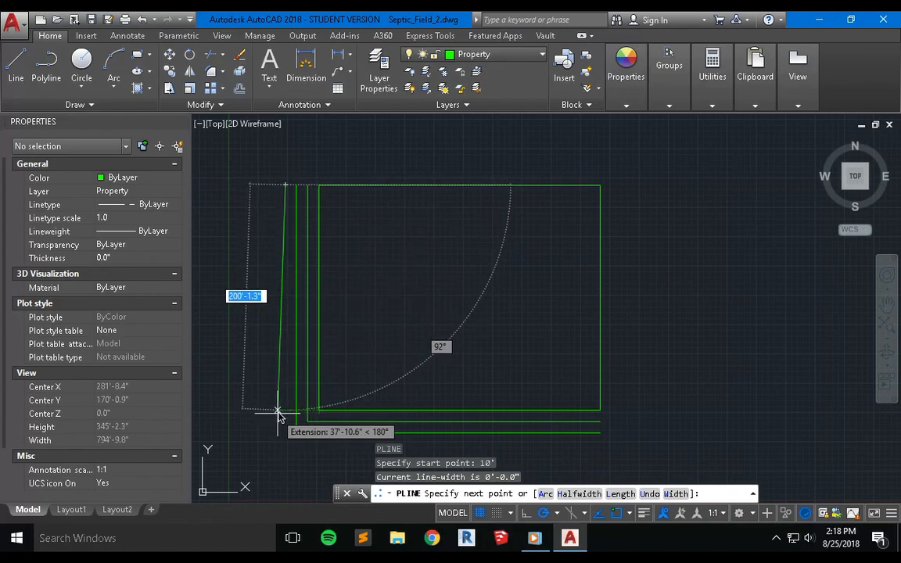
key(ctrl+Left)
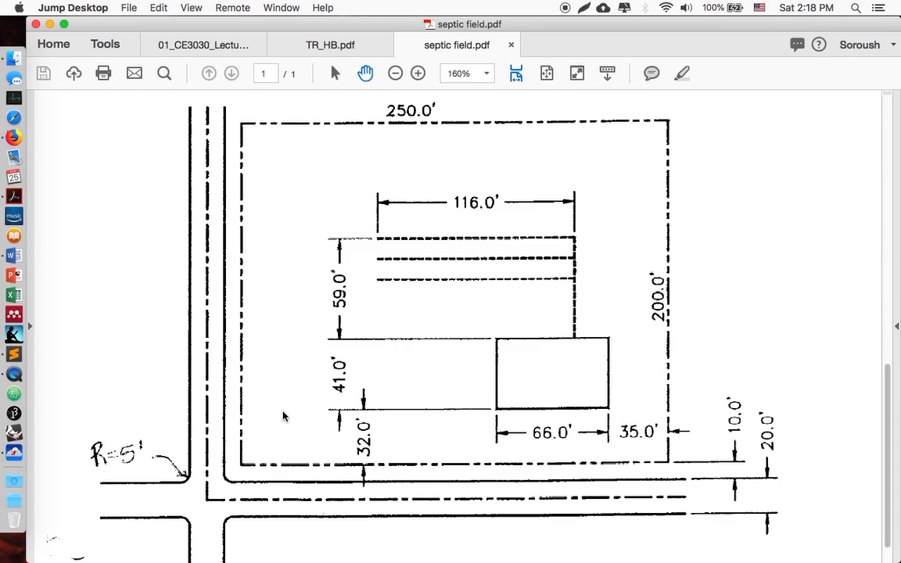
key(ctrl+Right)
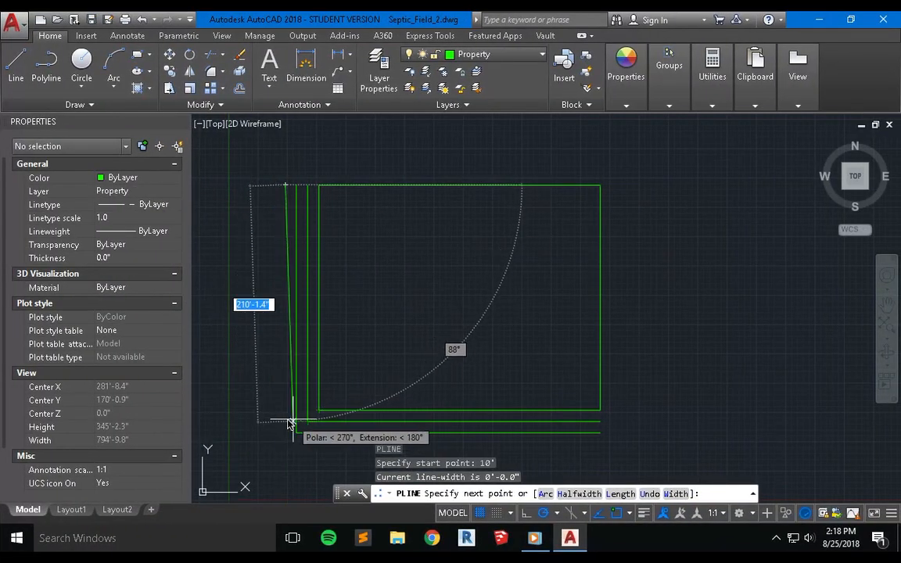
click(286, 421)
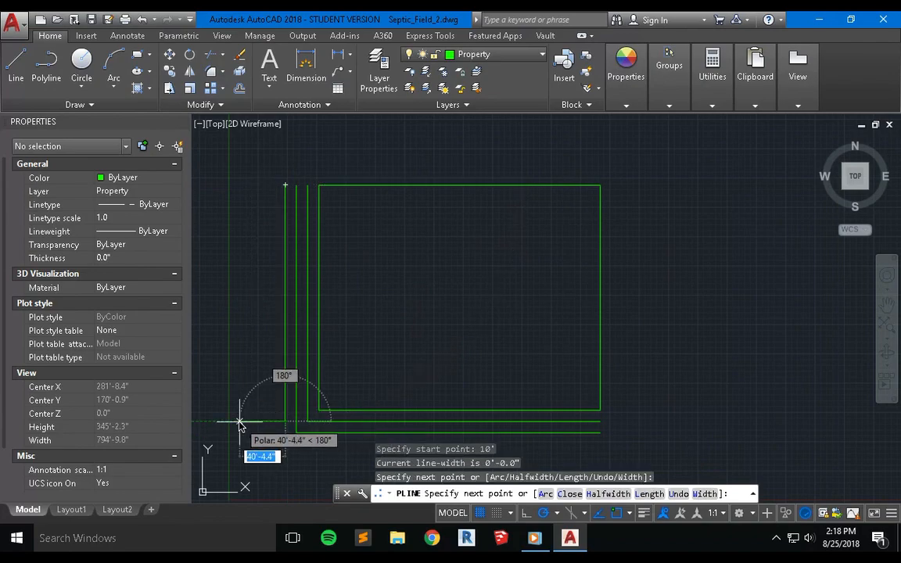
text(40)
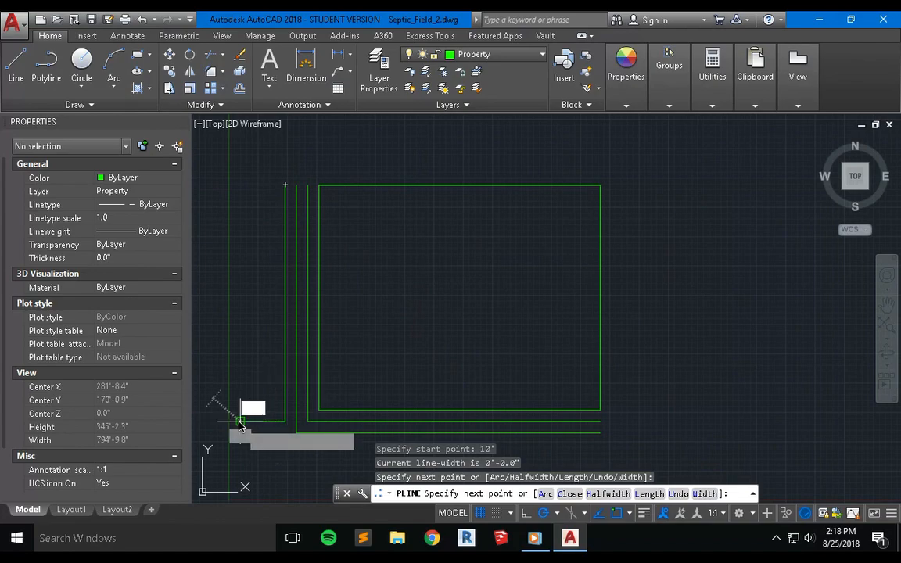
key(Return)
key(Escape)
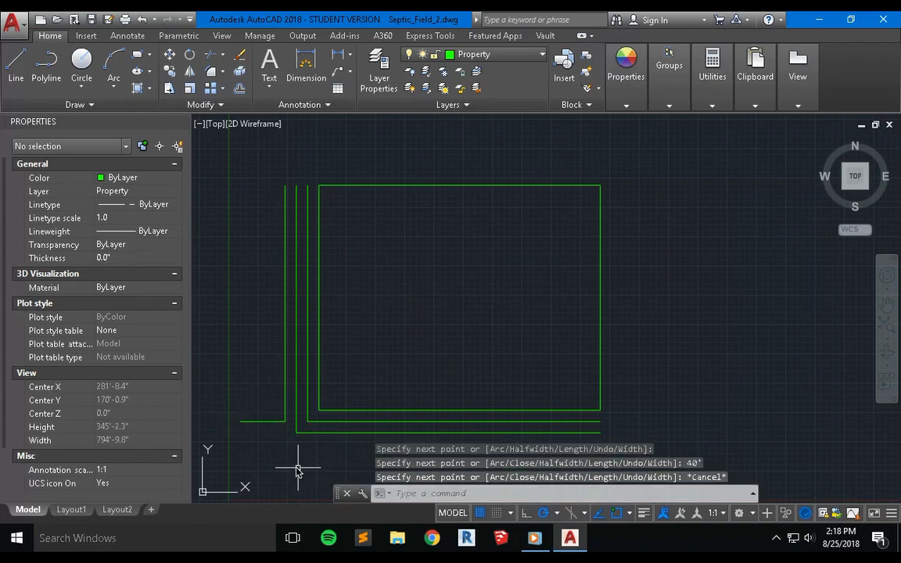
Check the septic field PDF, and draw the southwest corner polyline from 20' below the west stub's end, 40' east and 40' south
key(ctrl+Left)
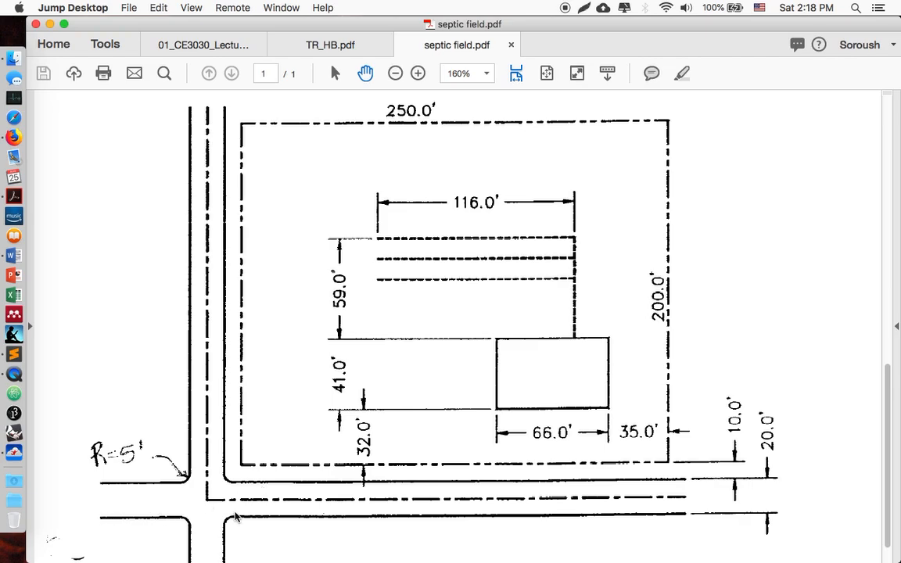
key(ctrl+Right)
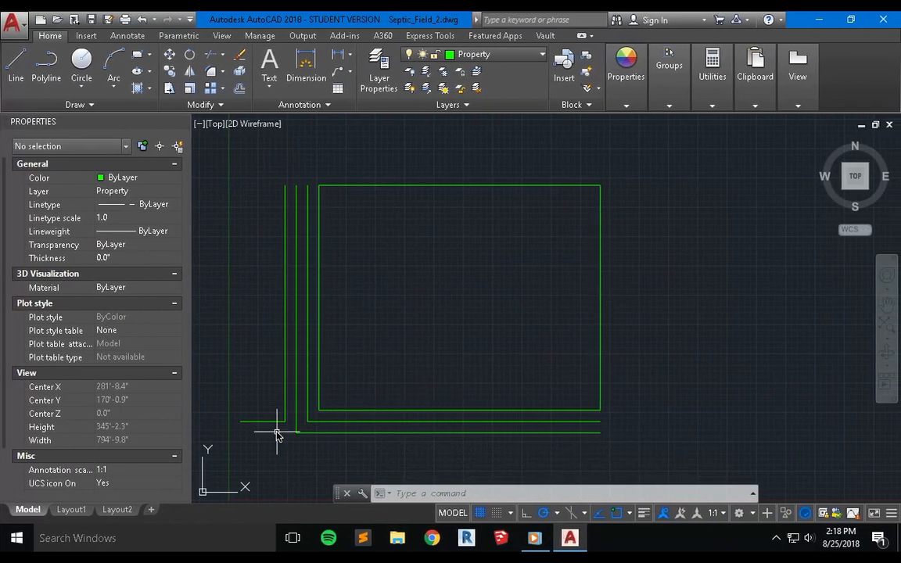
key(Escape)
key(Escape)
key(Escape)
key(Escape)
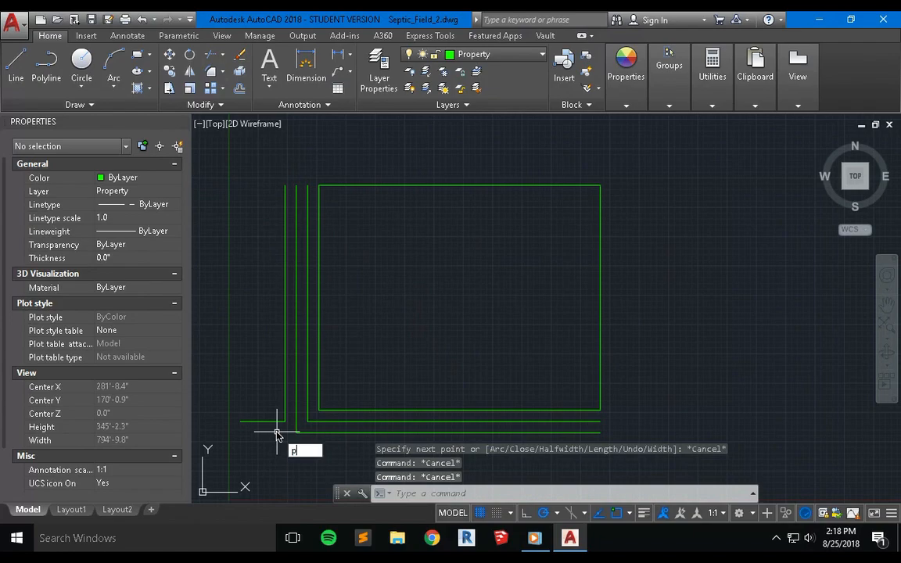
key(Return)
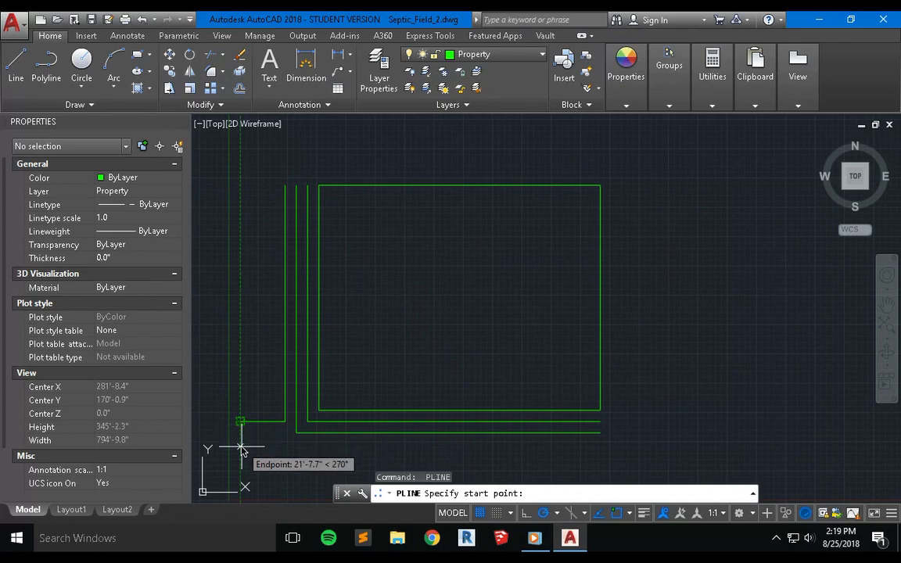
text(20')
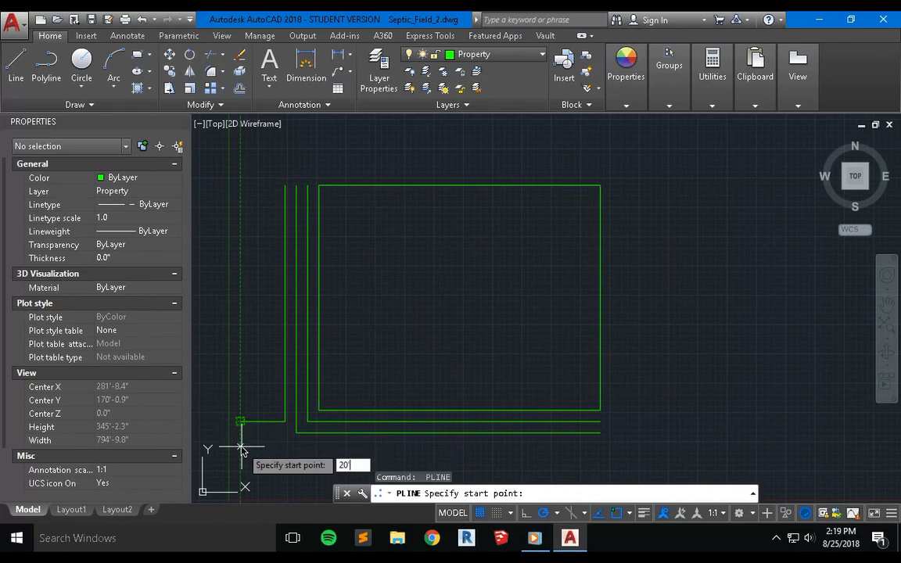
key(Return)
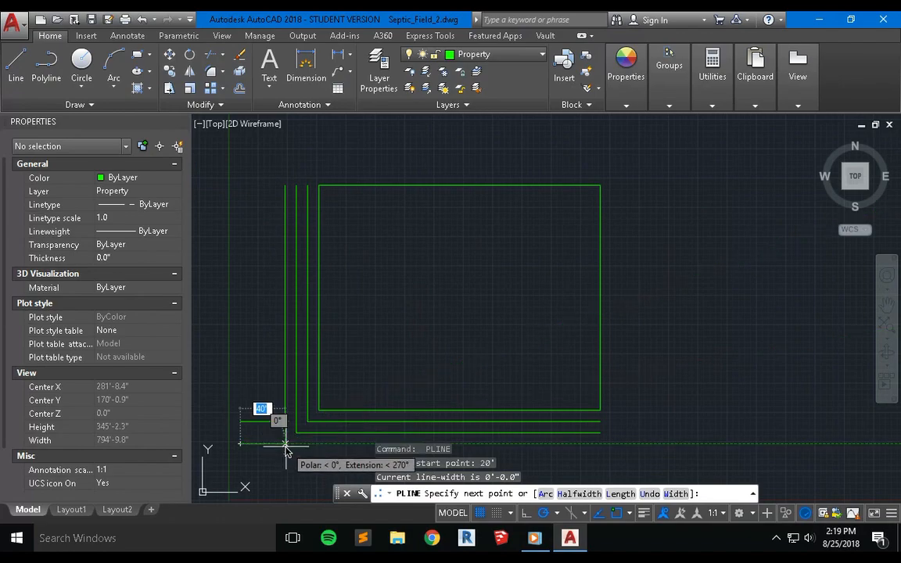
text(40')
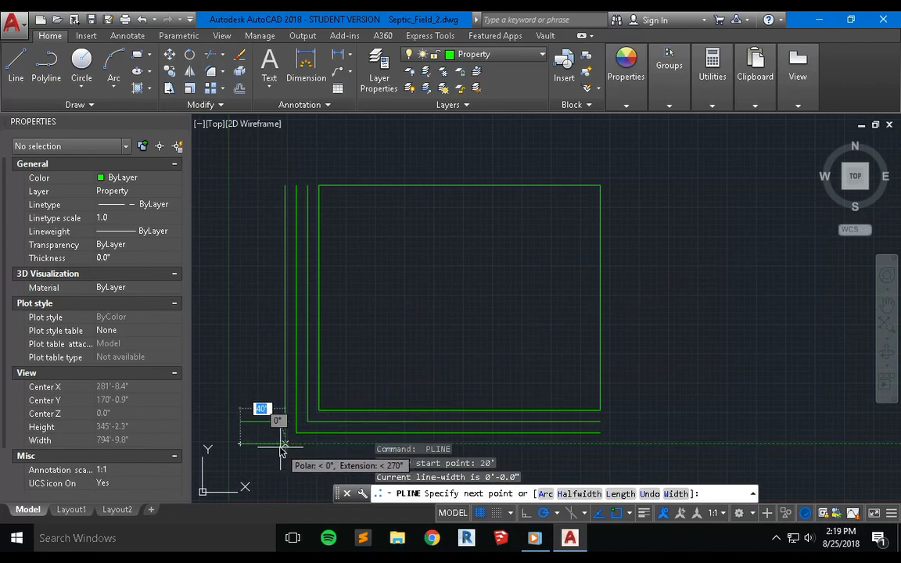
key(Return)
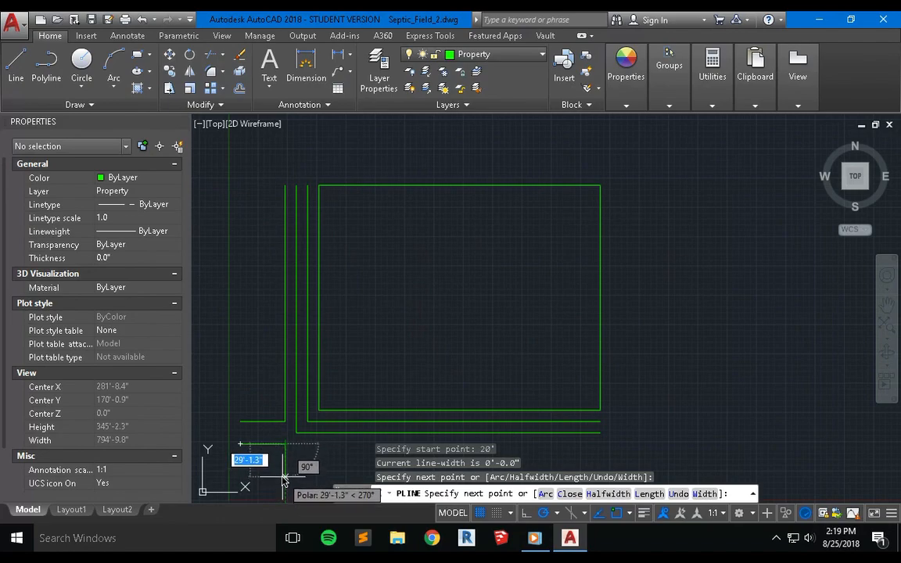
text(40')
key(Return)
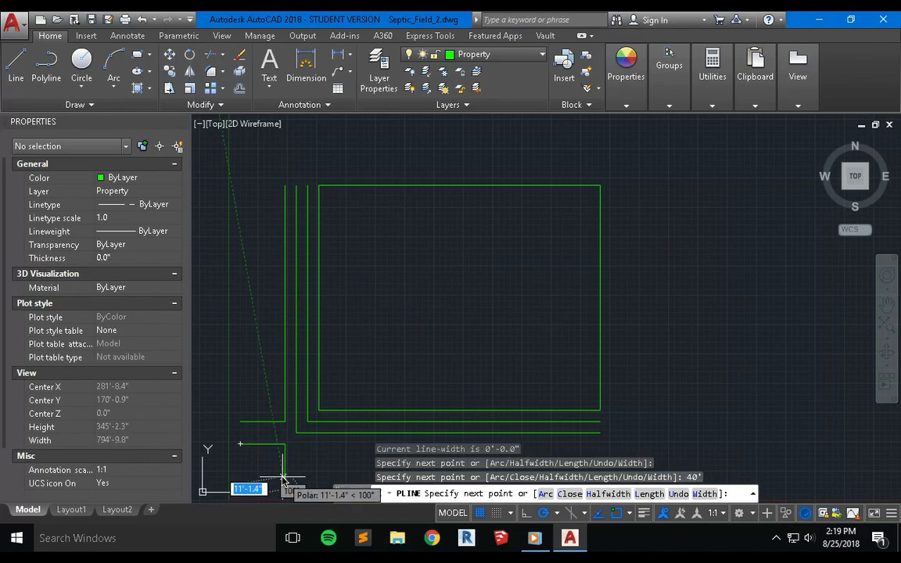
key(Escape)
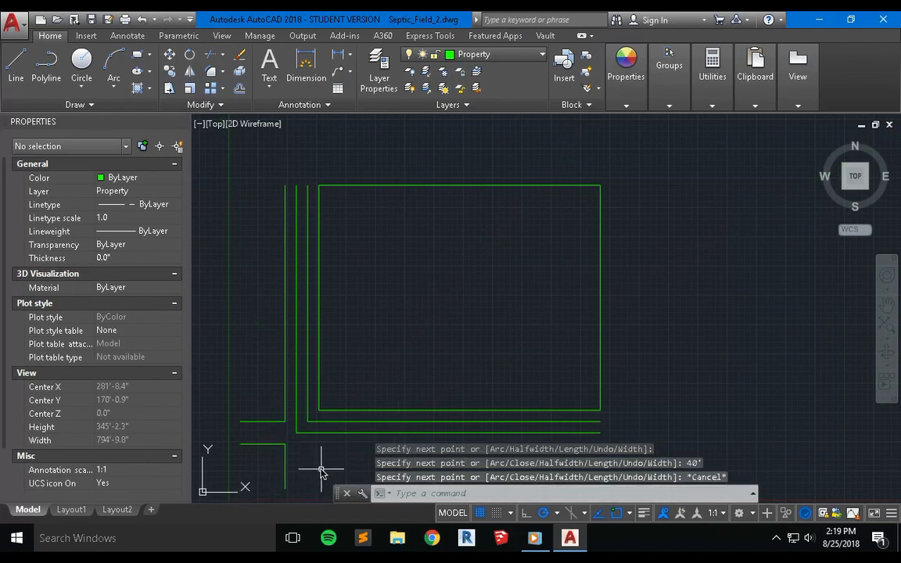
Move the floating command line clear of the road lines and pan the drawing to make room below the intersection
click(338, 493)
mouse_move(338, 493)
mouse_down()
mouse_move(76, 452)
mouse_move(46, 464)
mouse_move(8, 503)
mouse_up()
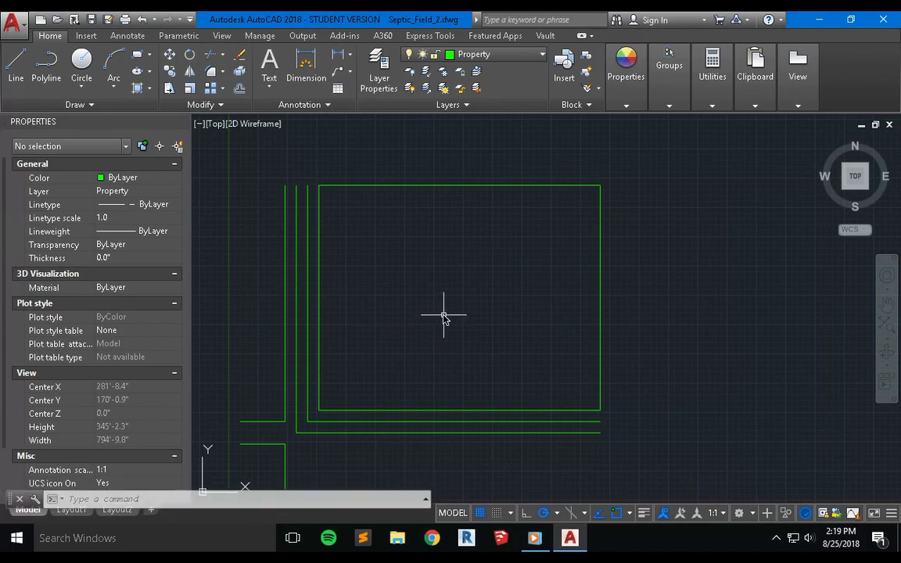
text(pan)
key(Return)
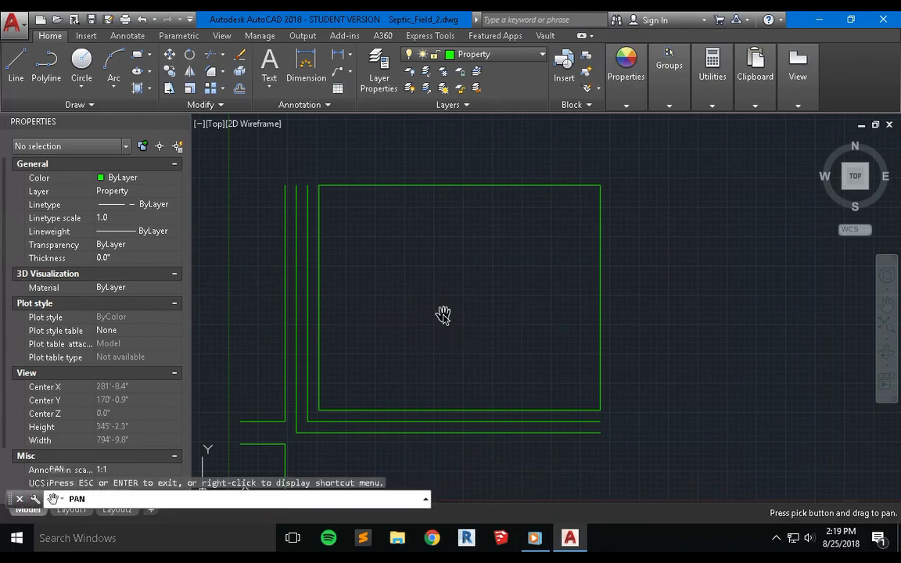
mouse_move(444, 314)
mouse_down()
mouse_move(542, 279)
mouse_move(539, 251)
mouse_move(537, 264)
mouse_up()
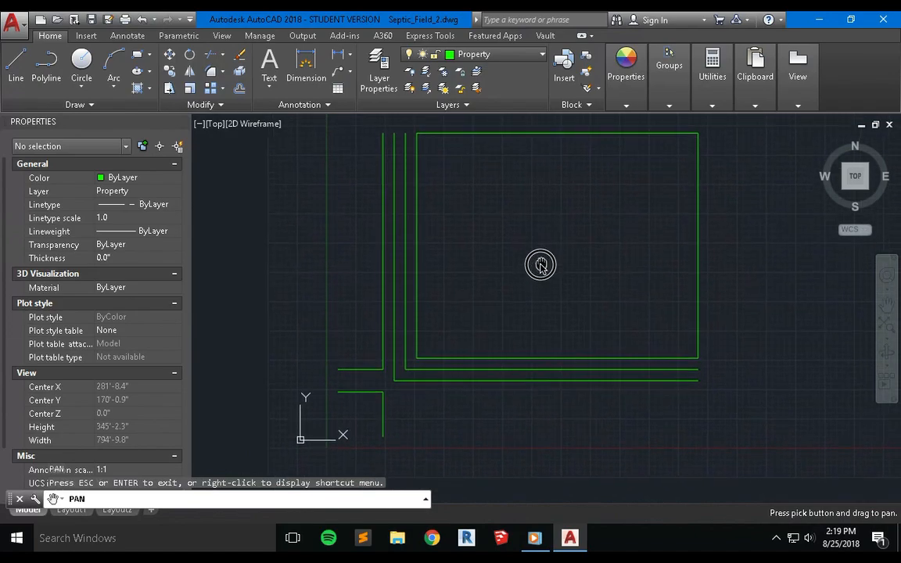
key(Escape)
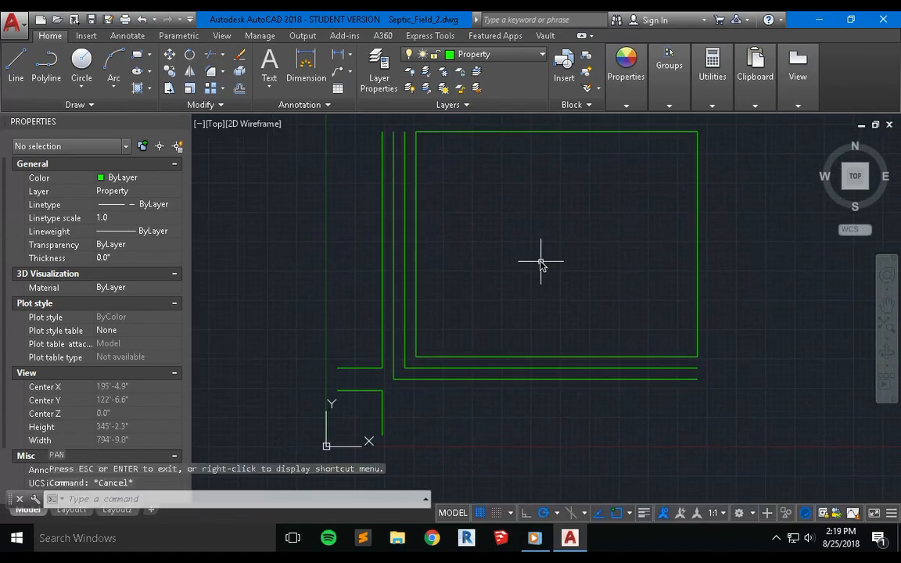
Draw the southeast road-edge polyline from 20' east of the lower stub's end, 40' north, and east to align with the other road lines' ends
text(pl)
key(Return)
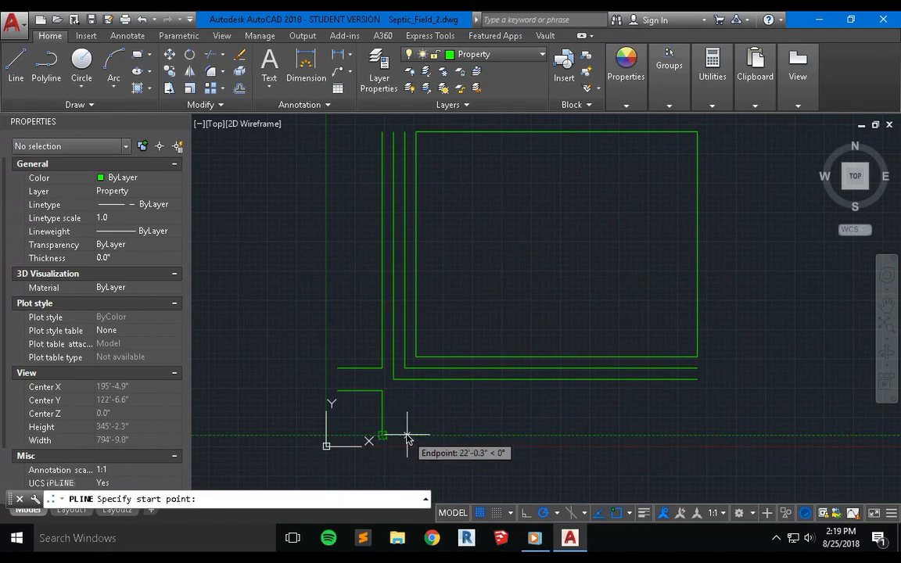
text(20')
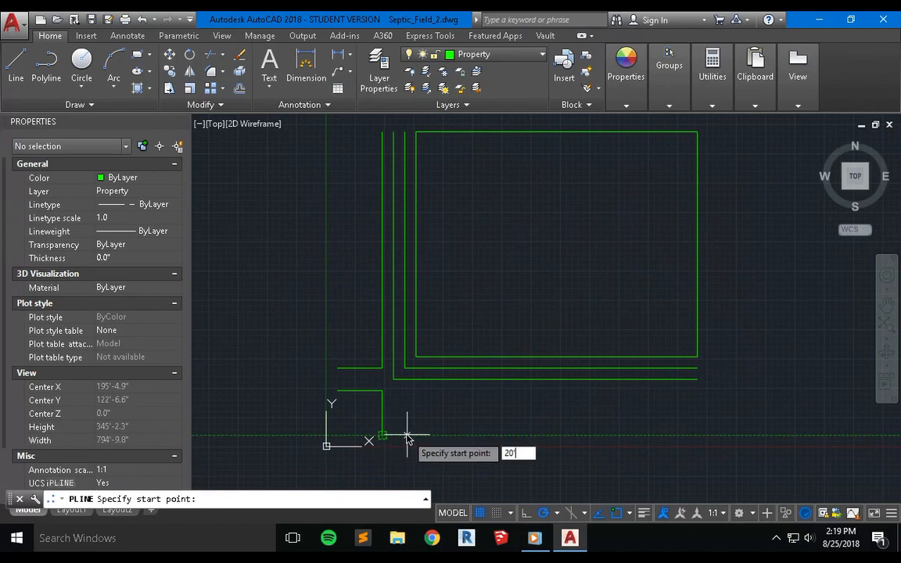
text(\)
key(Return)
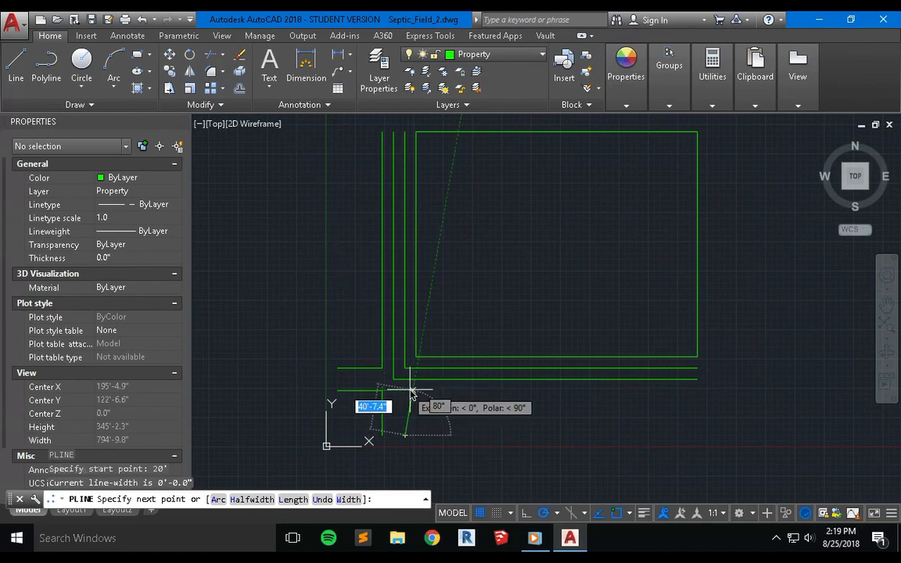
text(40')
key(Return)
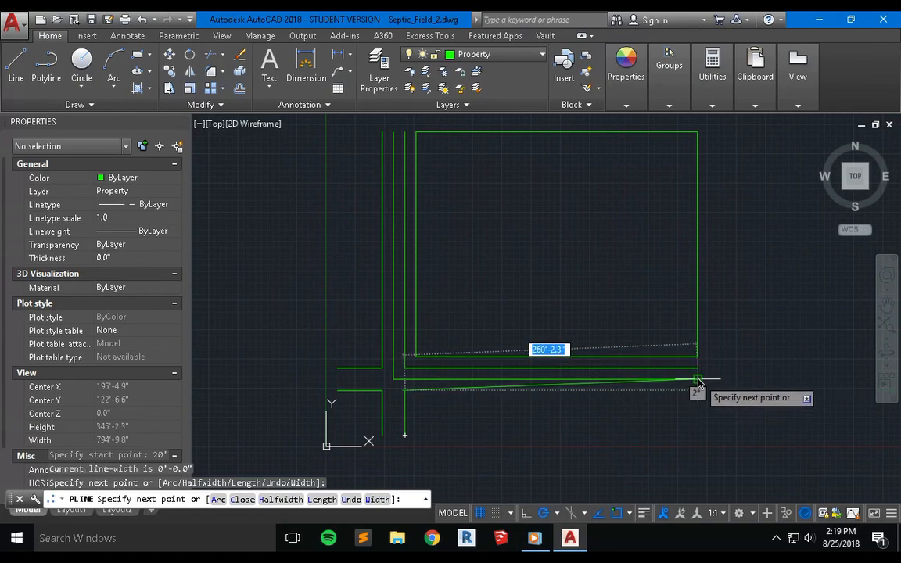
key(Escape)
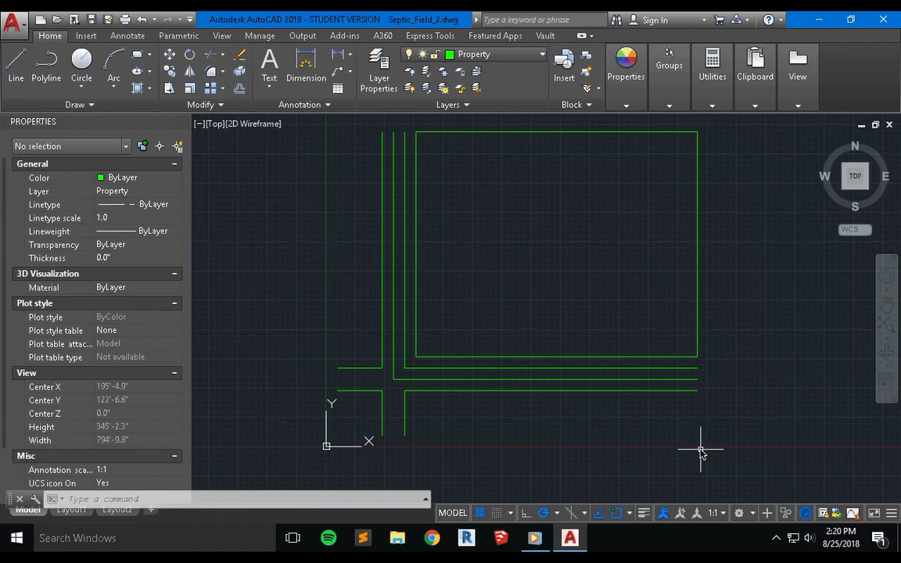
Move the southeast road-edge polyline to the Solid layer
click(458, 392)
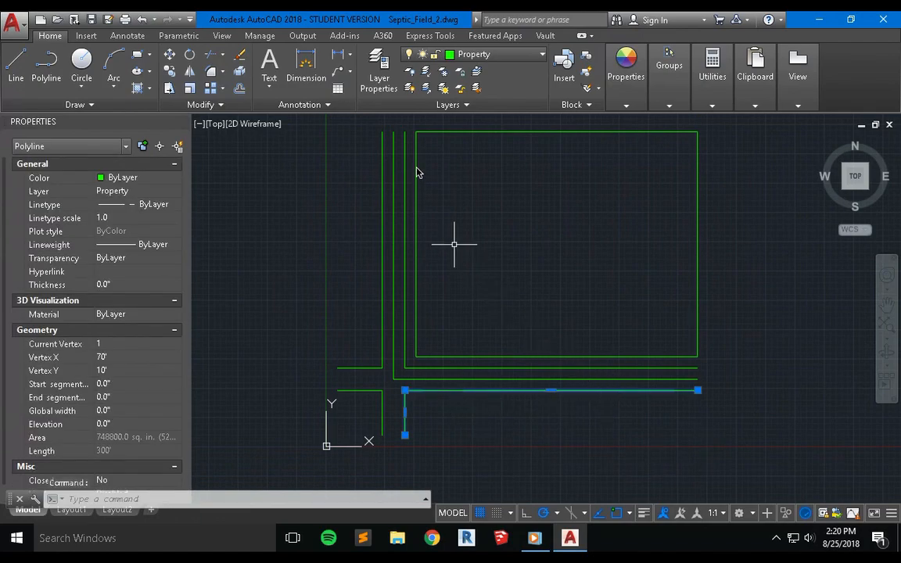
click(460, 55)
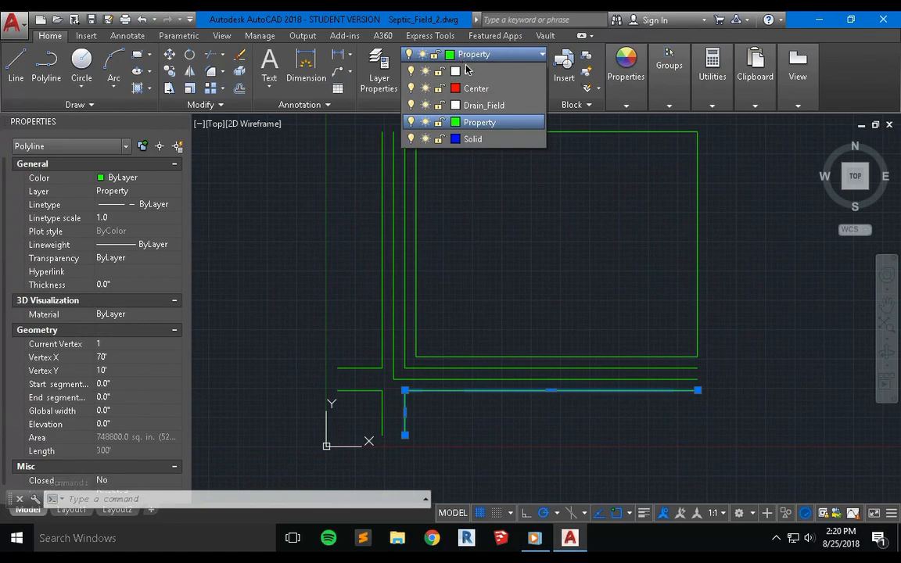
click(488, 142)
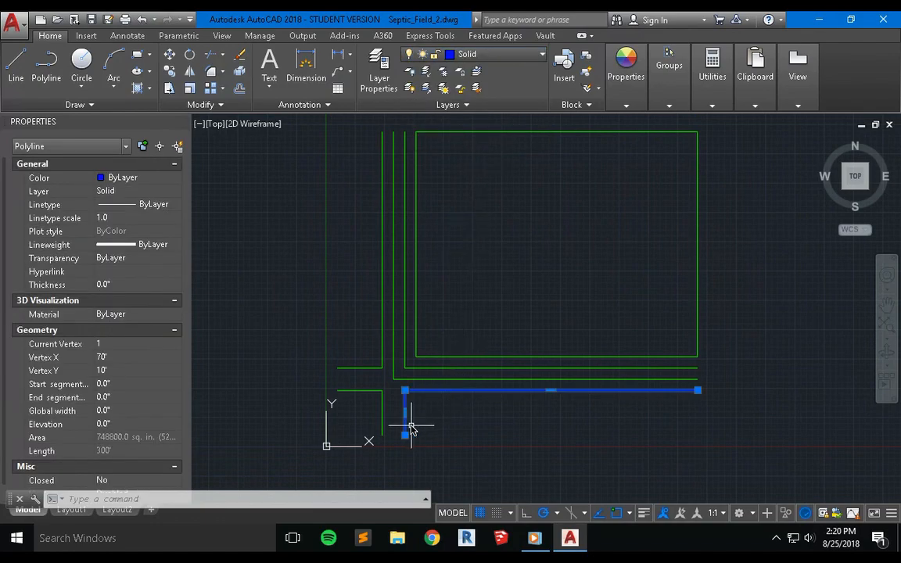
key(Escape)
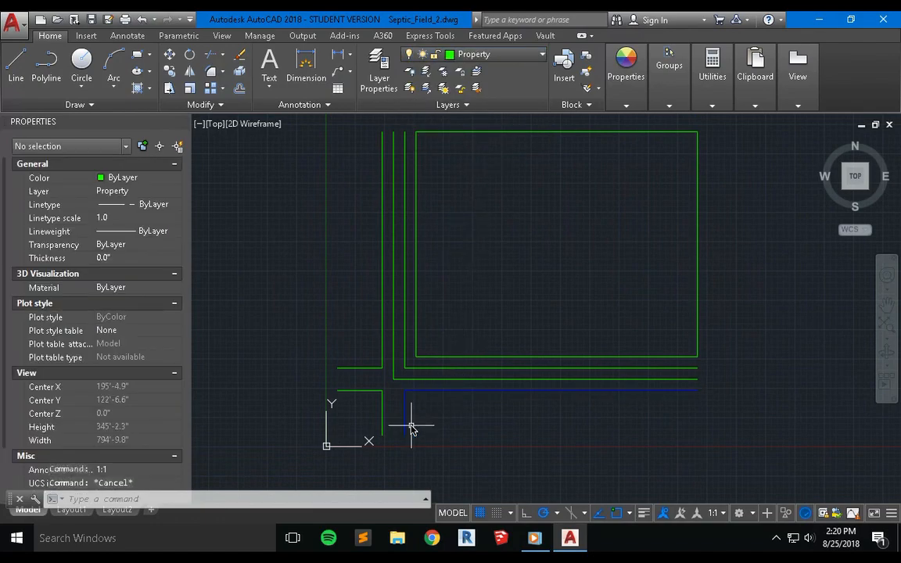
Move the other three road-edge polylines, northeast, northwest and southwest of the intersection, to the Solid layer
click(427, 368)
click(359, 368)
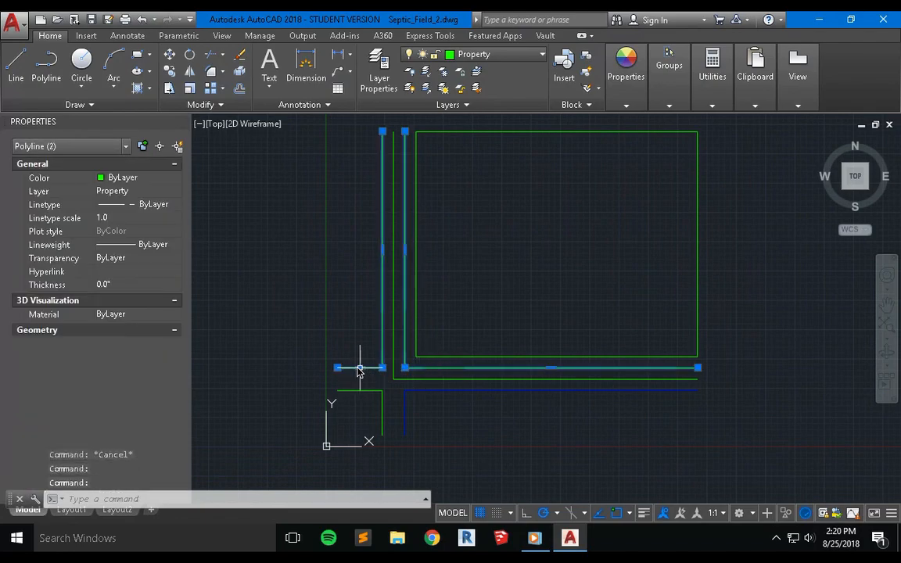
click(354, 379)
click(342, 402)
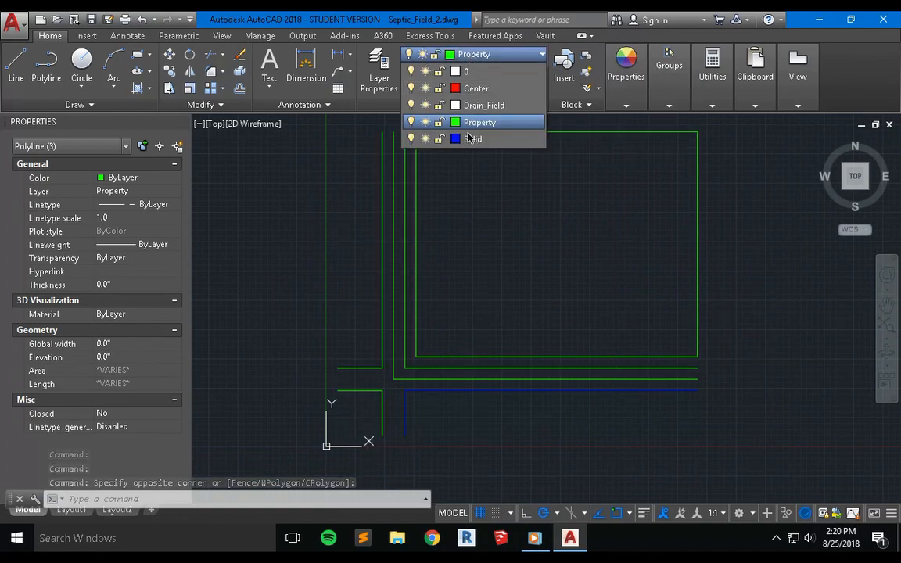
click(321, 233)
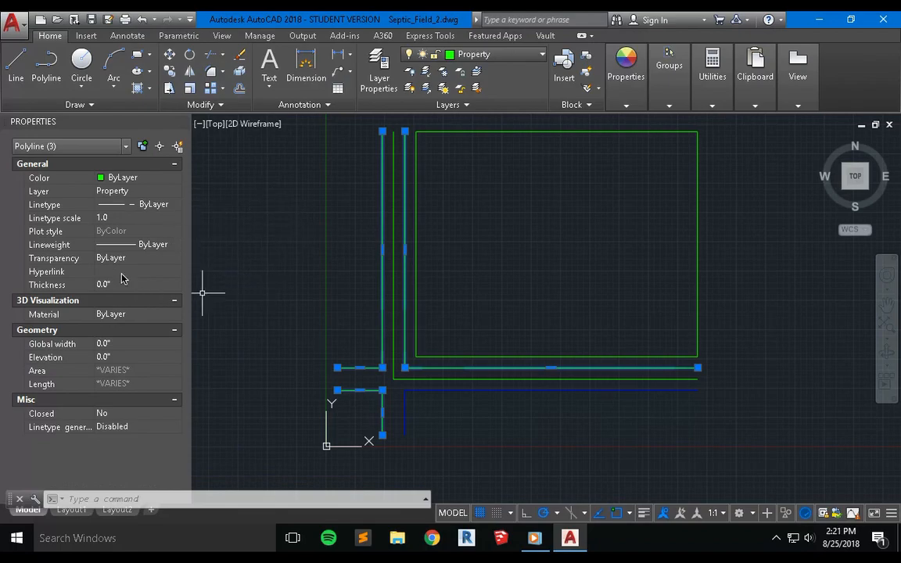
click(176, 190)
click(176, 191)
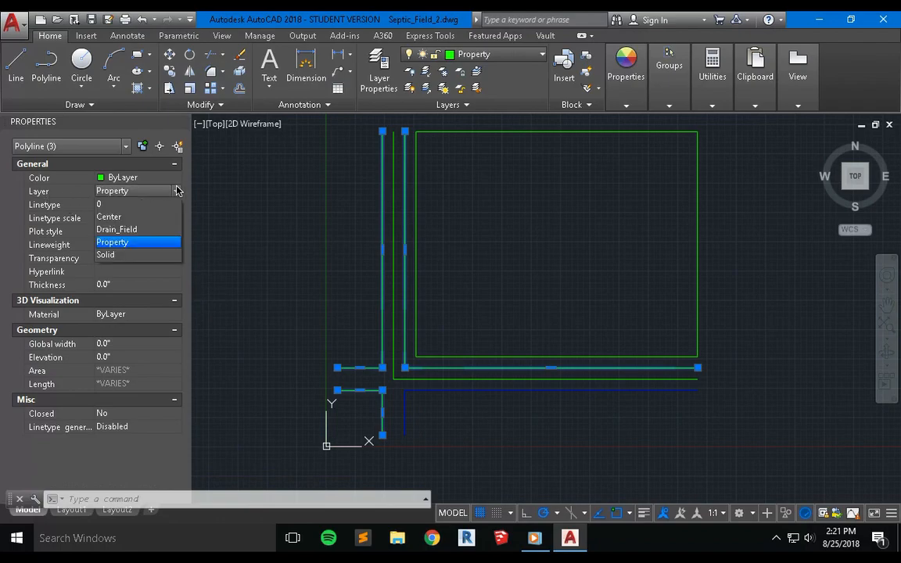
click(135, 256)
key(Escape)
key(Escape)
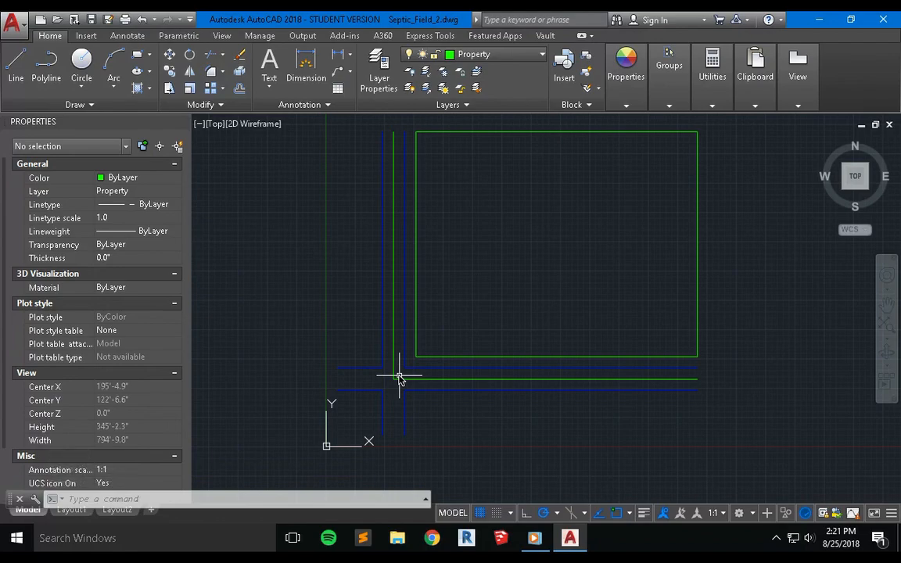
Move the L-shaped road centreline polyline to the Center layer
click(392, 378)
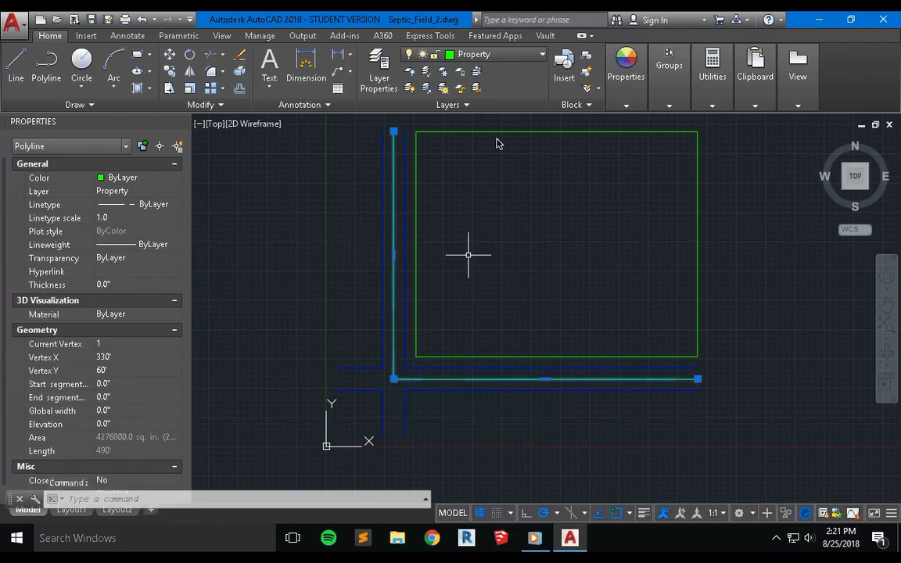
click(483, 61)
click(482, 88)
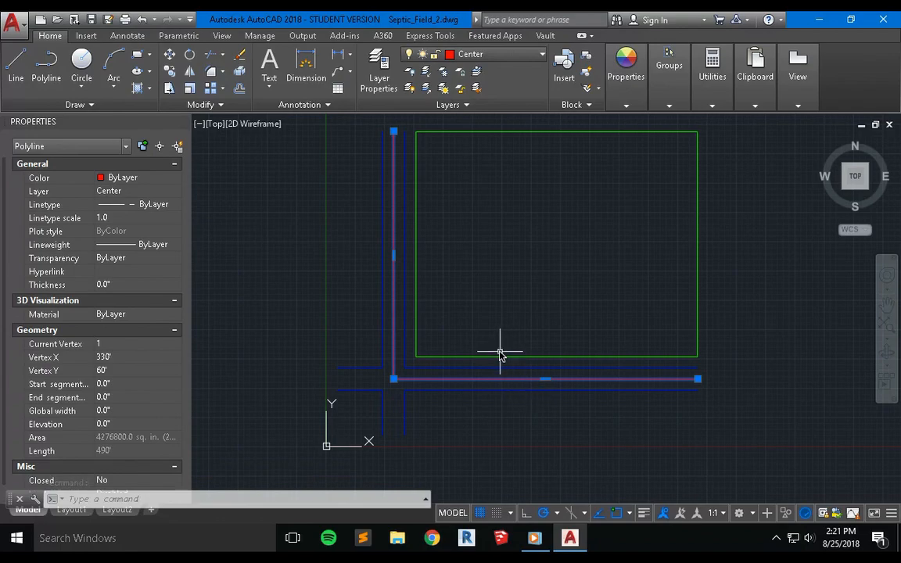
key(Escape)
key(Escape)
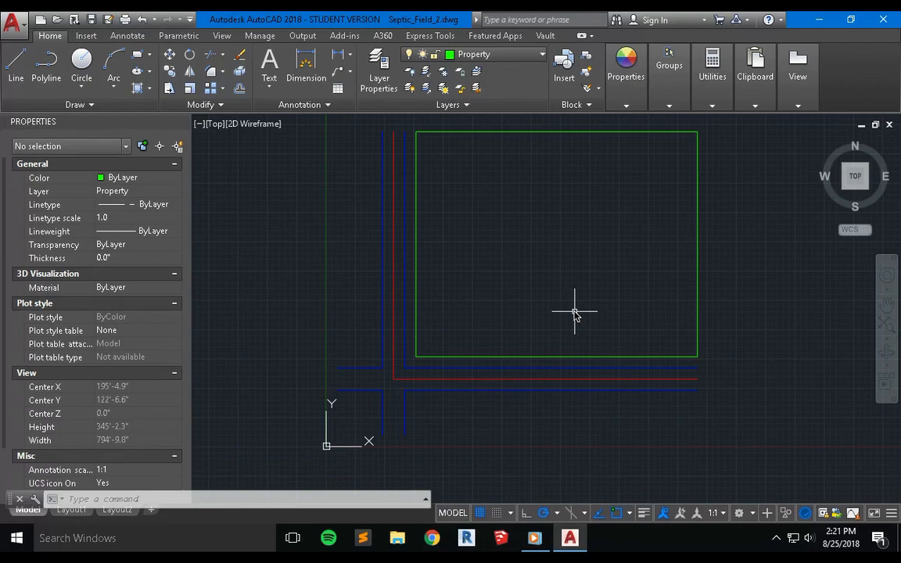
Switch to the septic field PDF and check the site plan's remaining dimensions
key(ctrl+Left)
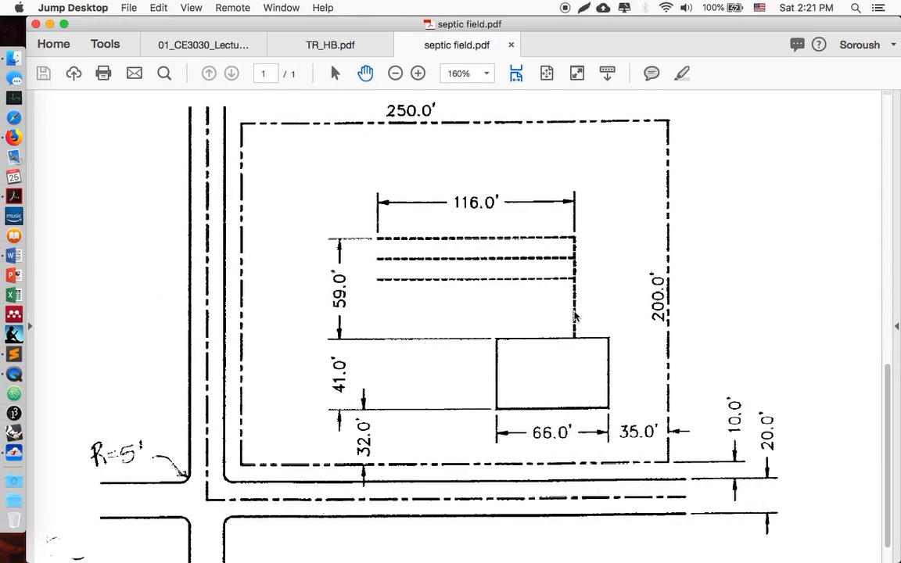